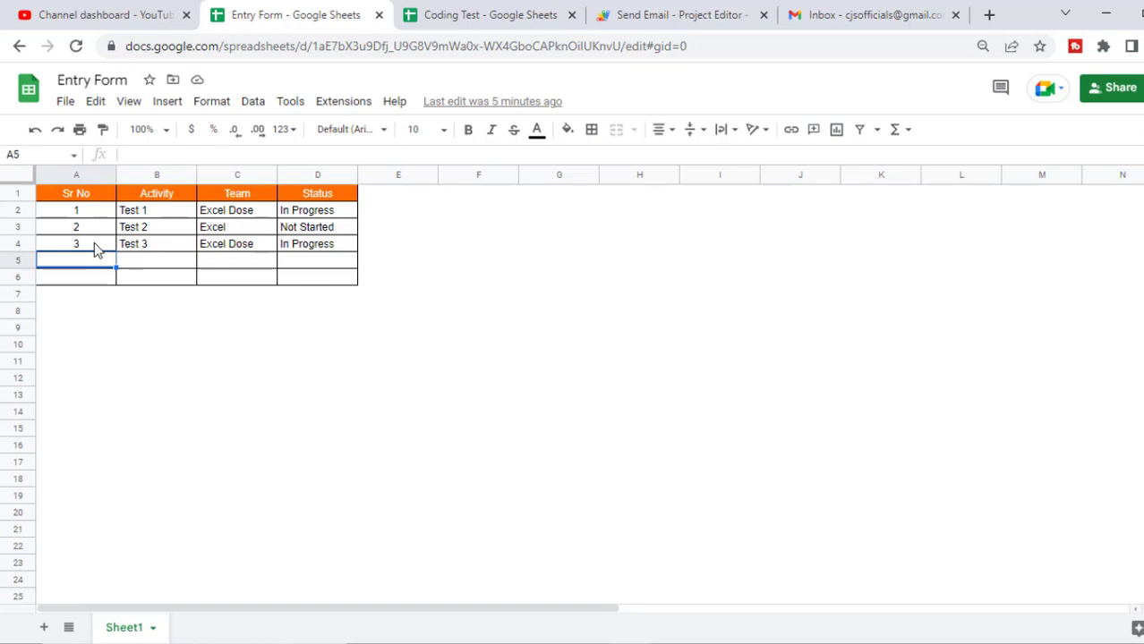
Enter entry 4 as 'Test 4' with team 'Excel' in row 5 of the Entry Form
{"action": "type", "text": "4"}
{"action": "key", "text": "Tab"}
{"action": "type", "text": "Test"}
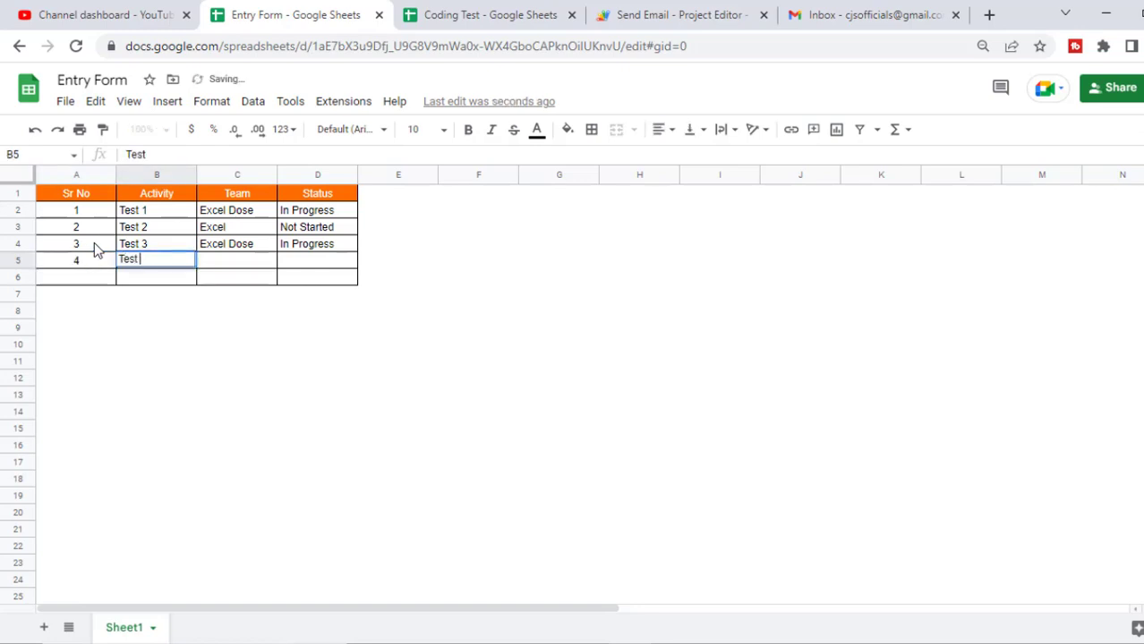
{"action": "type", "text": " 4"}
{"action": "key", "text": "Tab"}
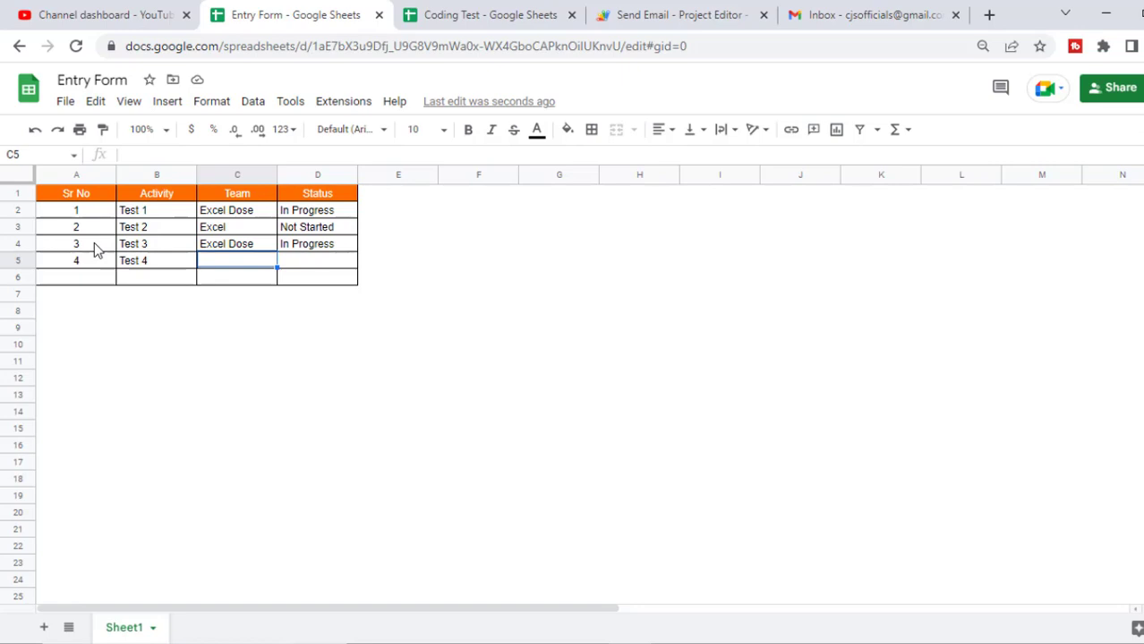
{"action": "type", "text": "Excel"}
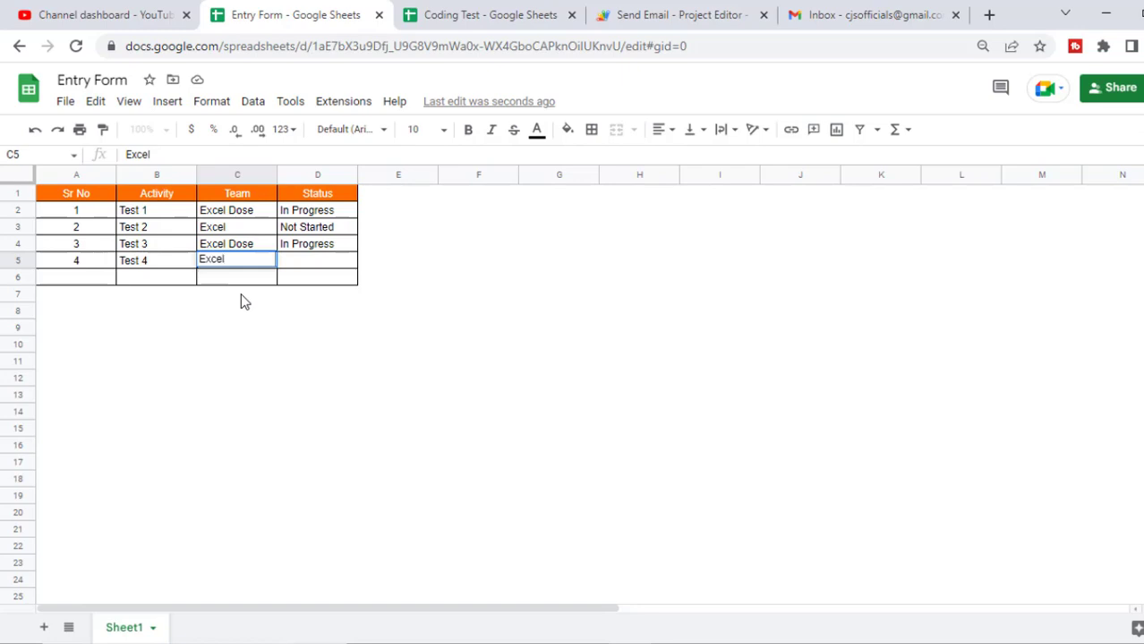
{"action": "left_click", "coordinate": [298, 285]}
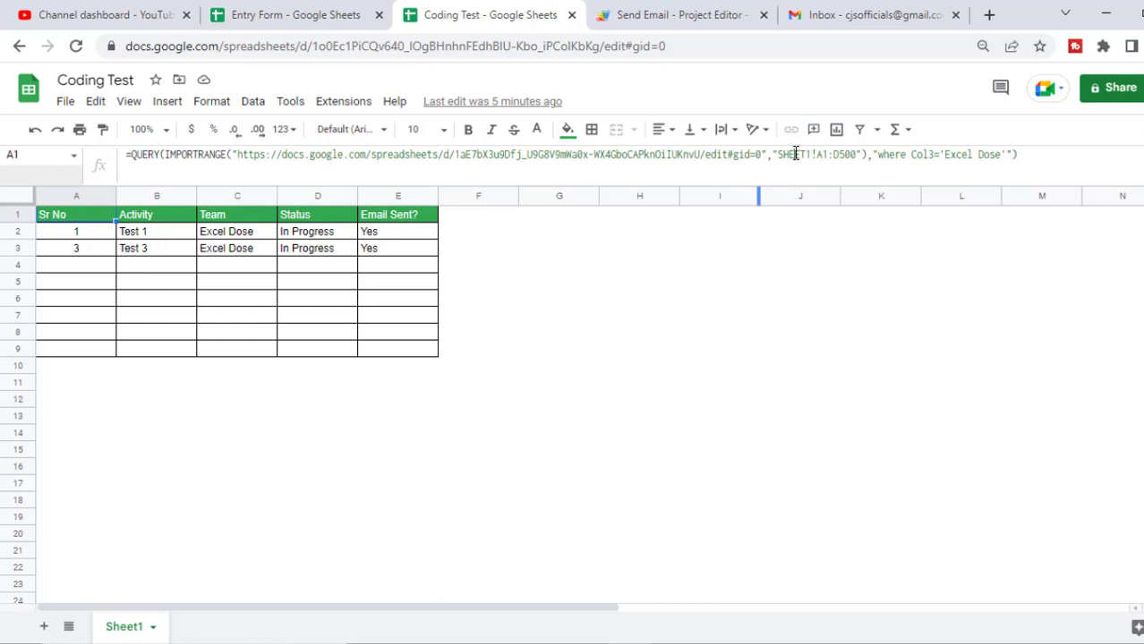
{"action": "left_click", "coordinate": [795, 154]}
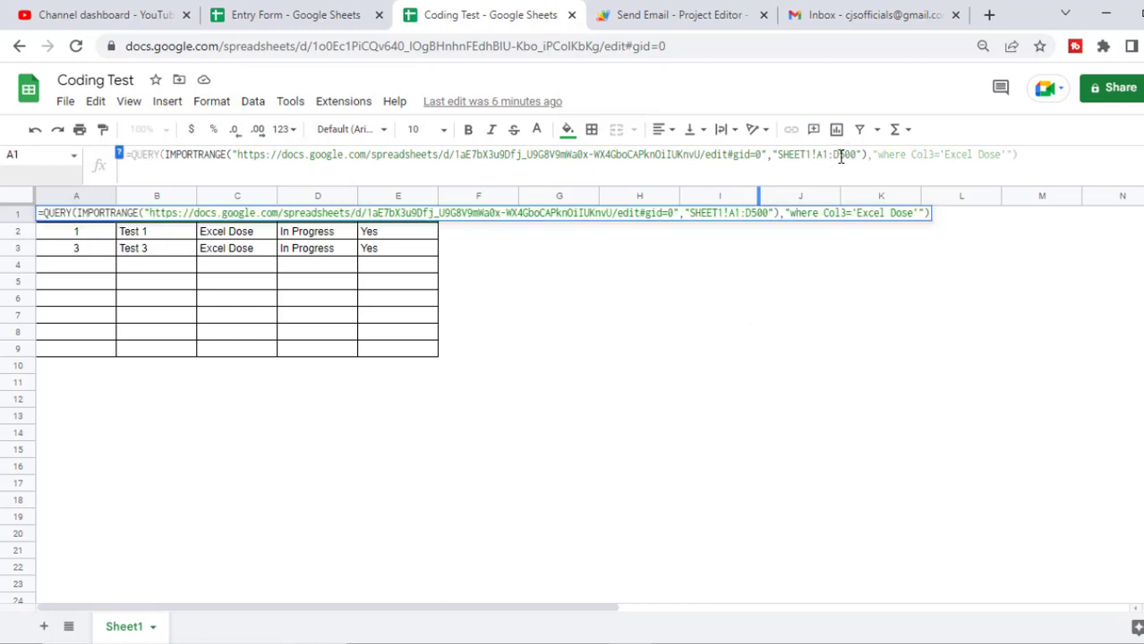
{"action": "left_click", "coordinate": [922, 154]}
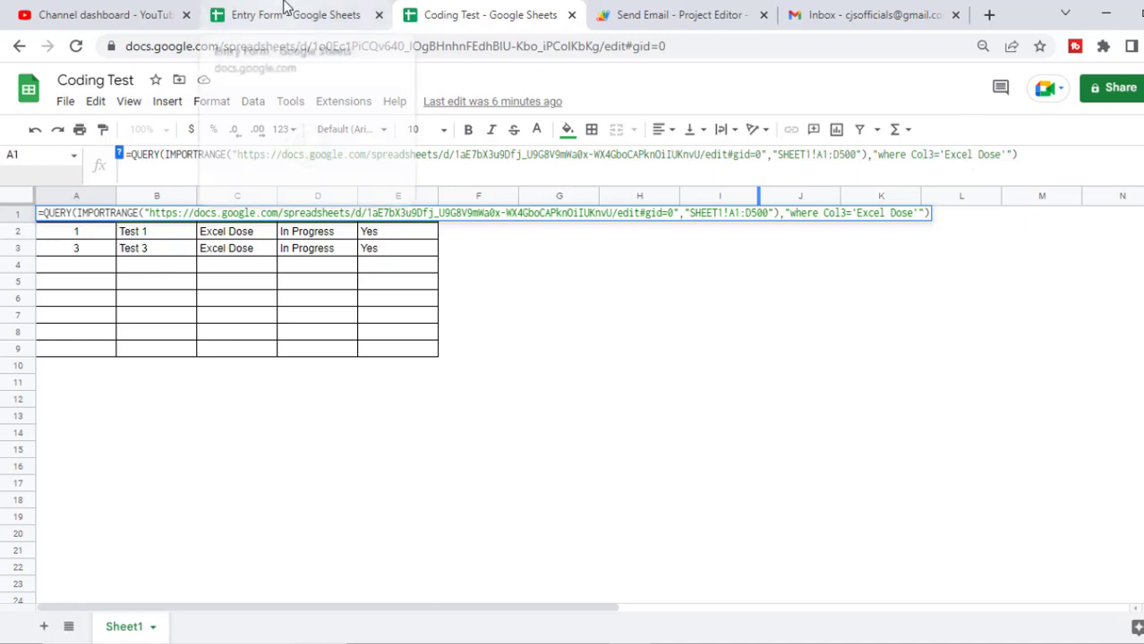
{"action": "left_click", "coordinate": [279, 233]}
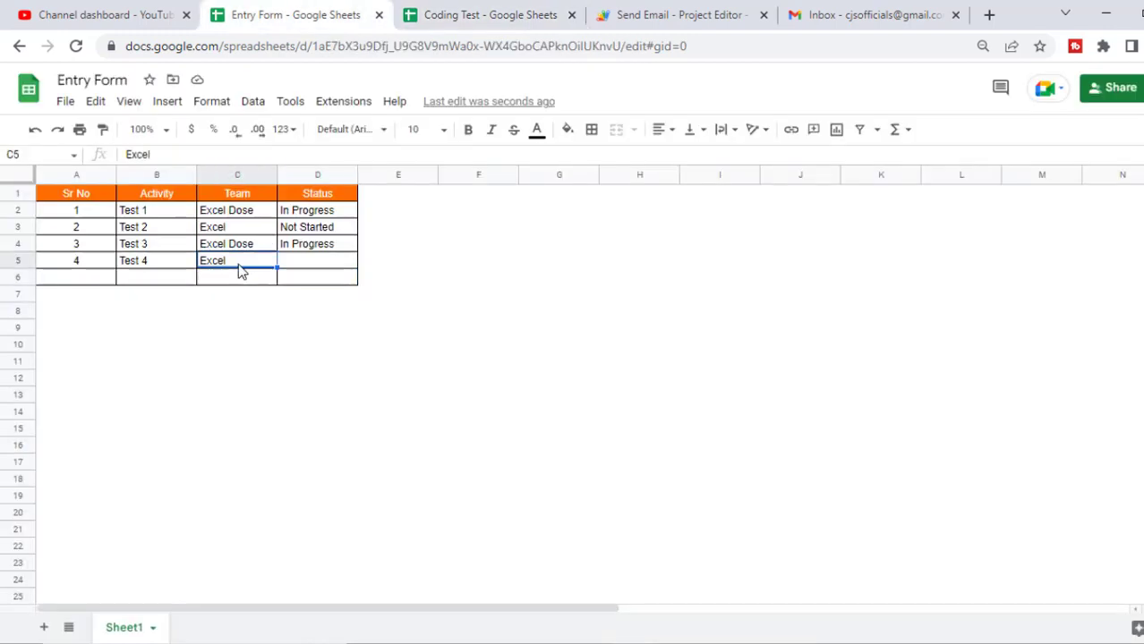
Change entry 4's team in C5 to 'Excel Dose', then view the Coding Test sheet
{"action": "type", "text": "Excel Dose"}
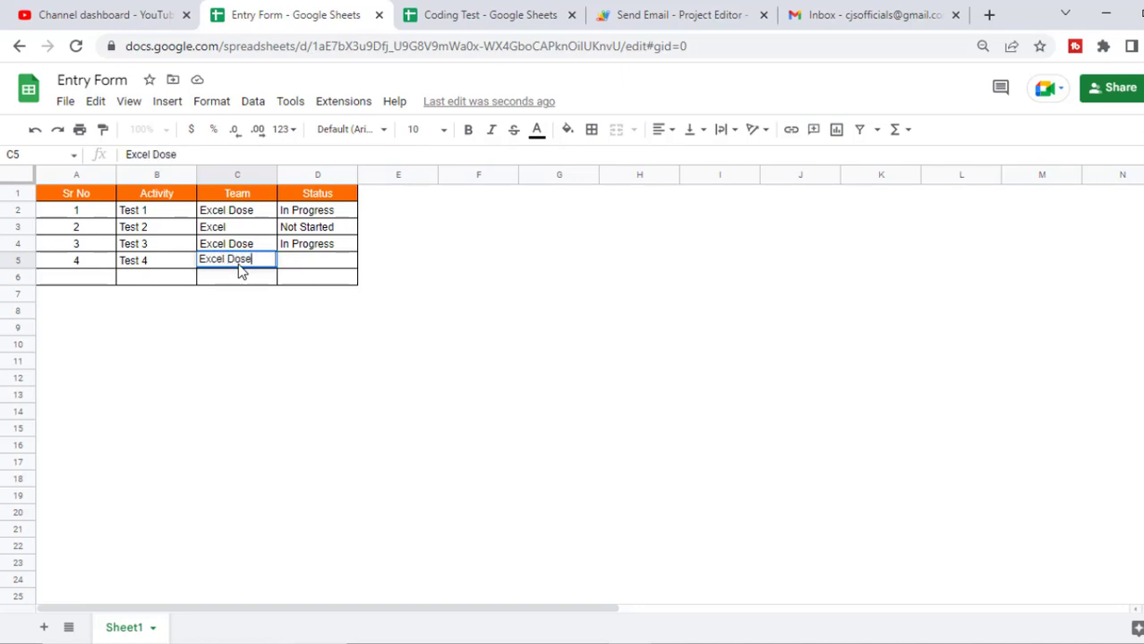
{"action": "key", "text": "Tab"}
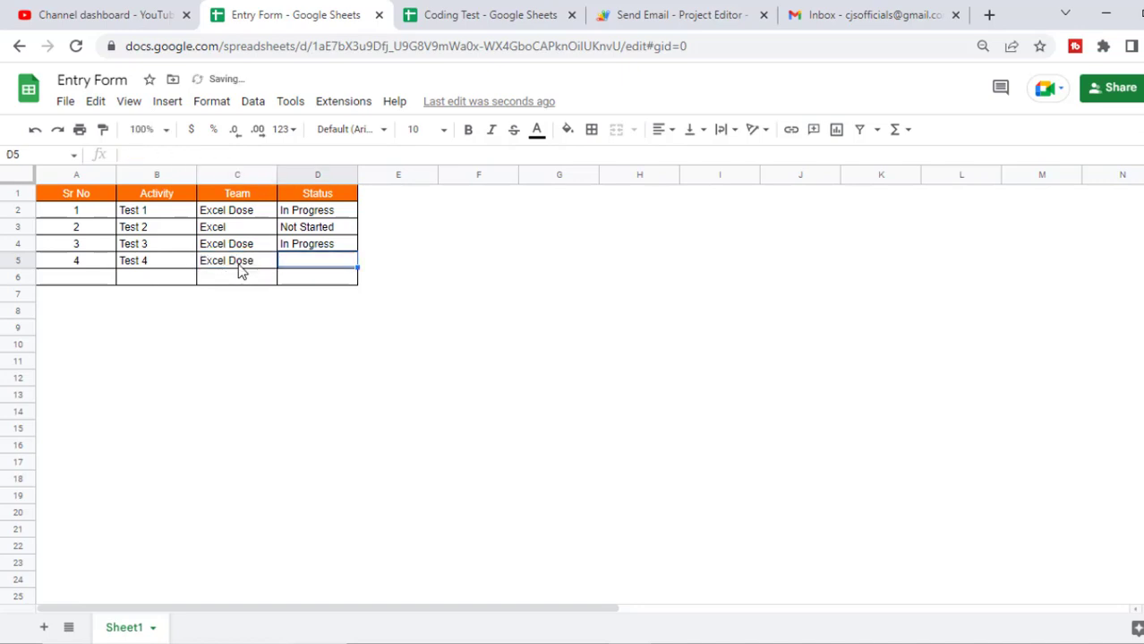
{"action": "key", "text": "ctrl+Tab"}
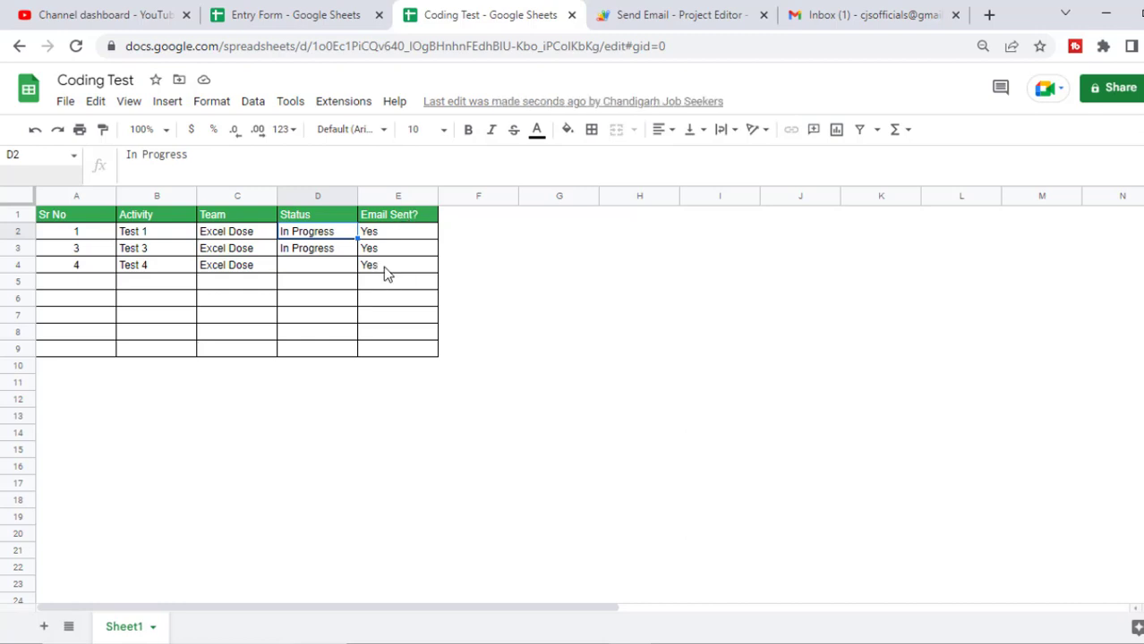
Open the 'New entry added to the sheet - Test 4' notification email in Gmail
{"action": "left_click", "coordinate": [841, 8]}
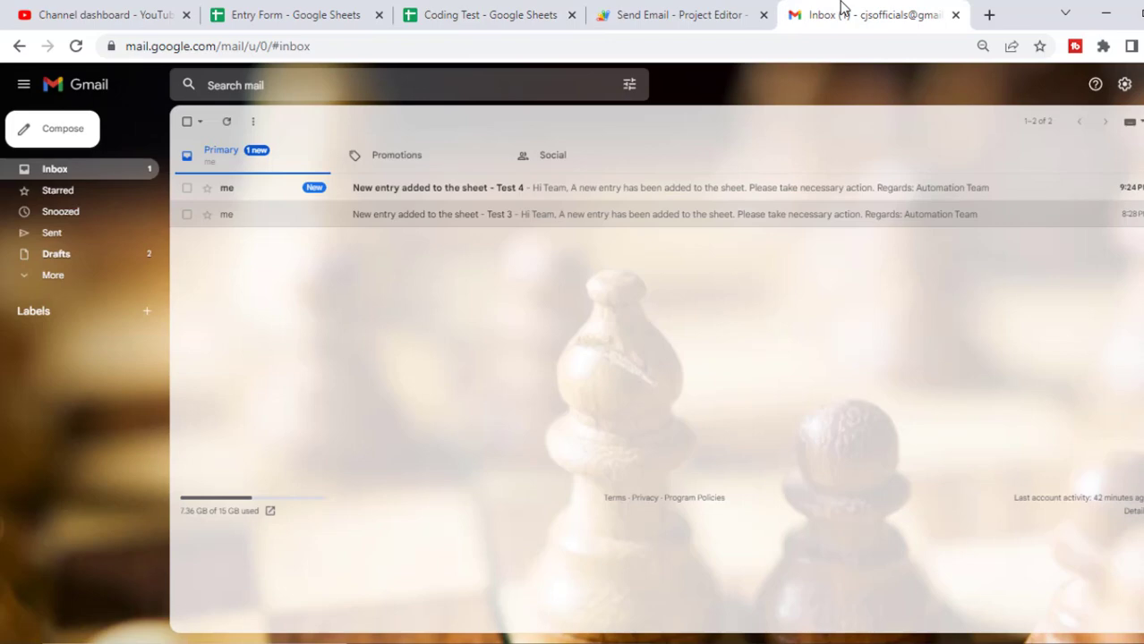
{"action": "left_click", "coordinate": [505, 192]}
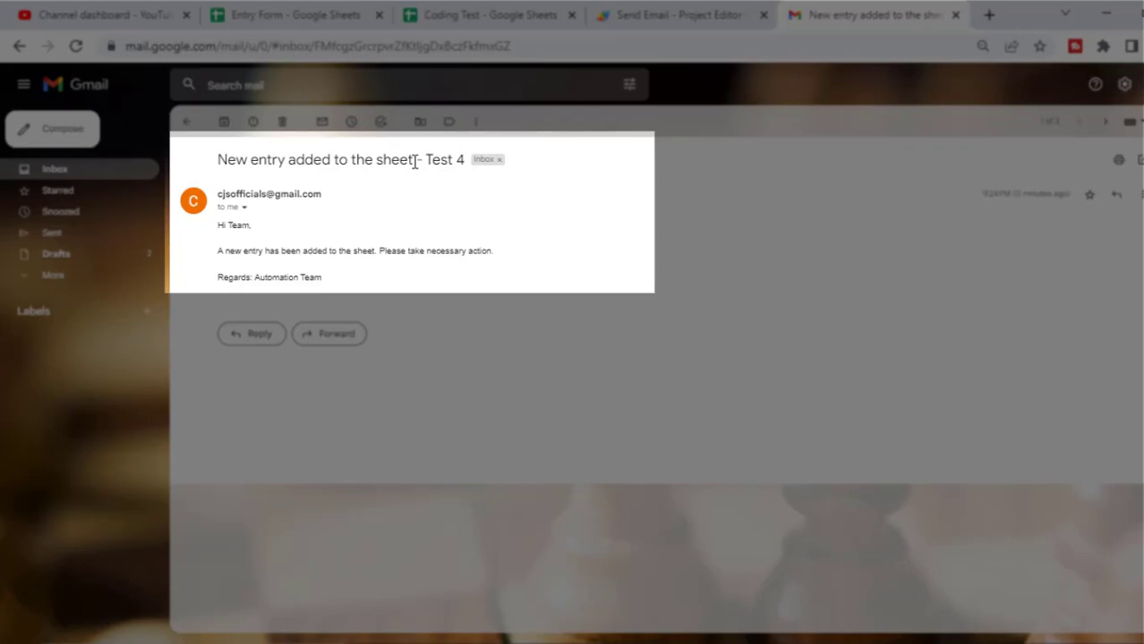
{"action": "left_click", "coordinate": [439, 9]}
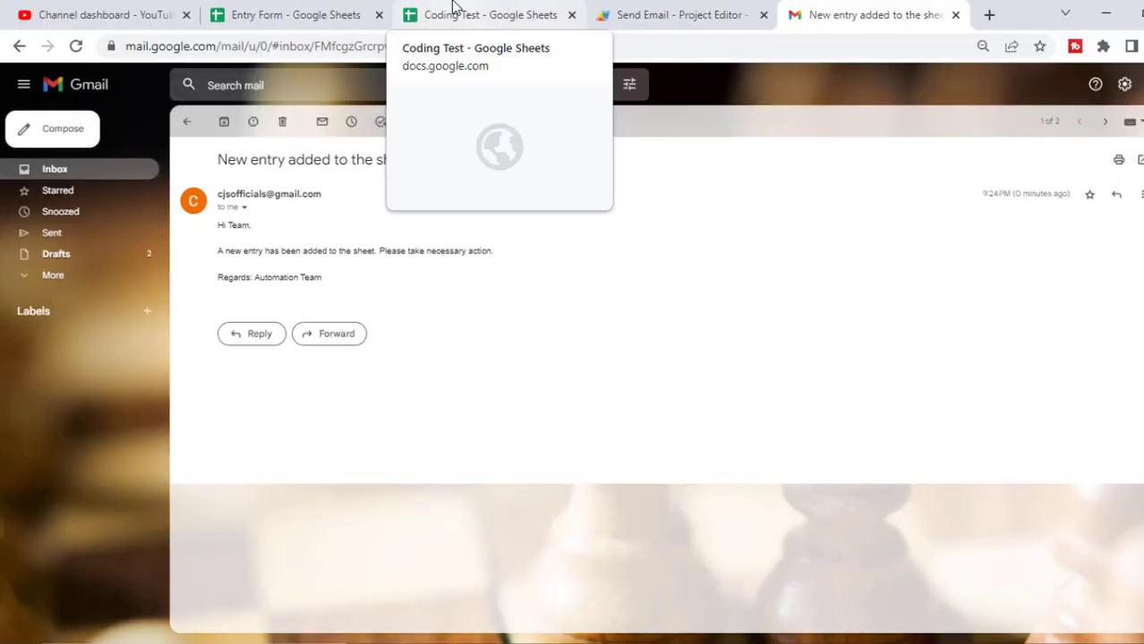
Open the Coding Test spreadsheet's 'Send Email' Apps Script project from Extensions
{"action": "left_click", "coordinate": [455, 11]}
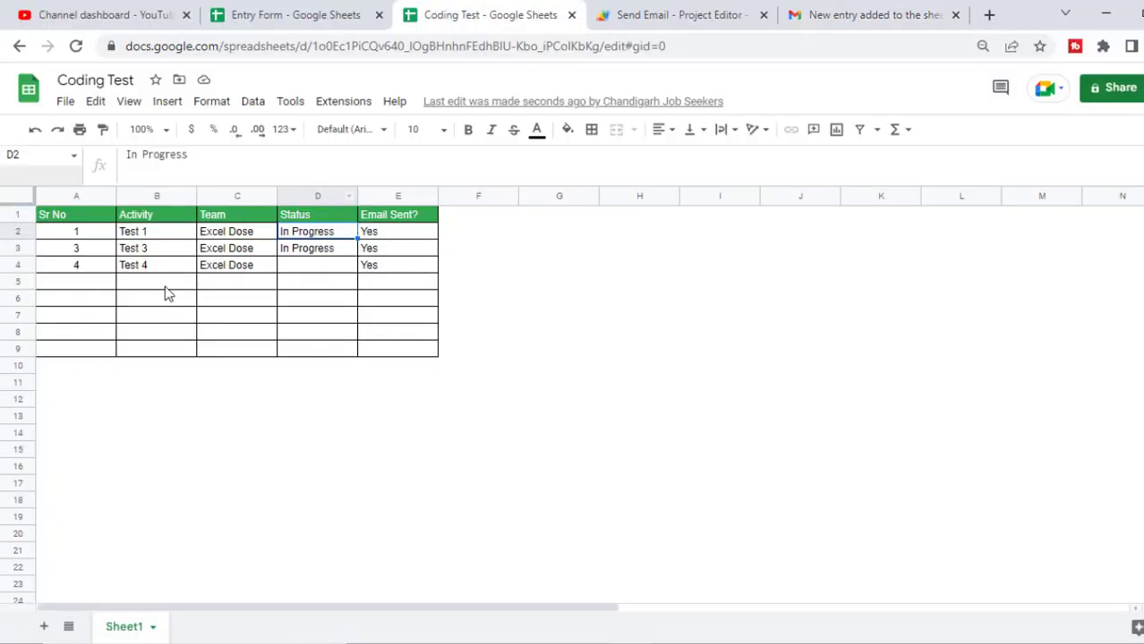
{"action": "left_click", "coordinate": [338, 107]}
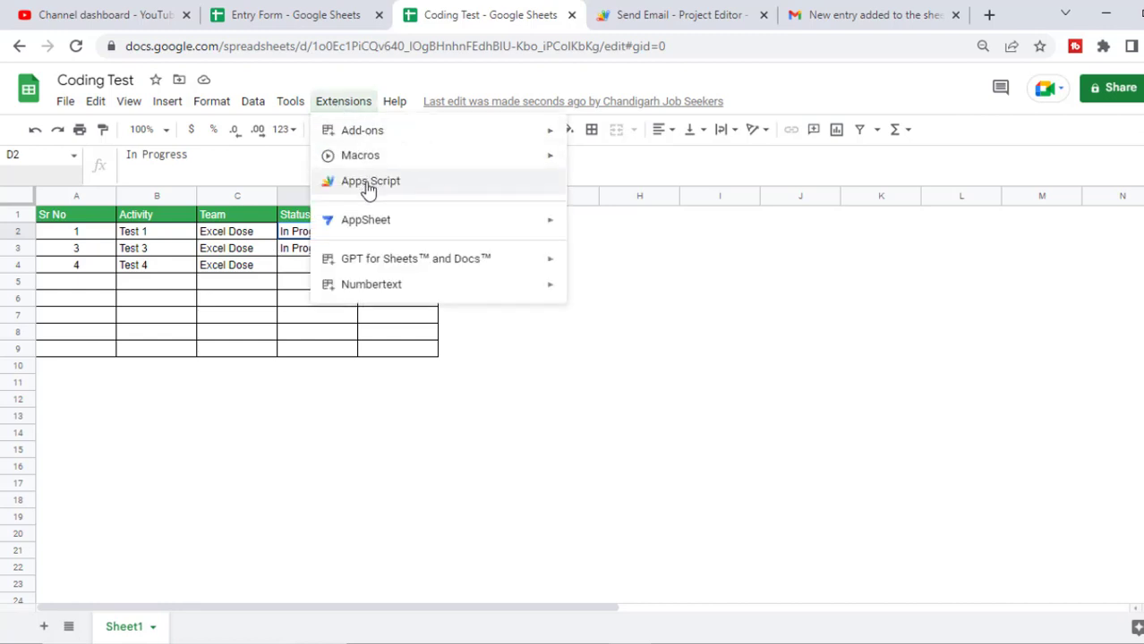
{"action": "left_click", "coordinate": [606, 27]}
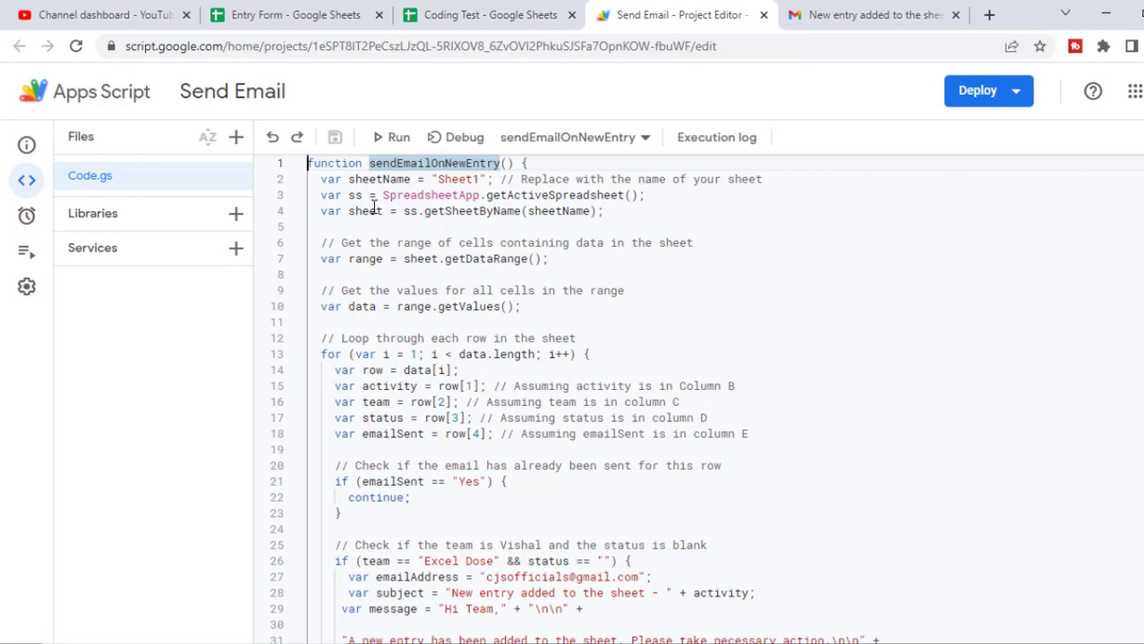
Review the script's Sheet1 name and column variables on lines 15–17 against the Coding Test sheet
{"action": "left_click", "coordinate": [472, 226]}
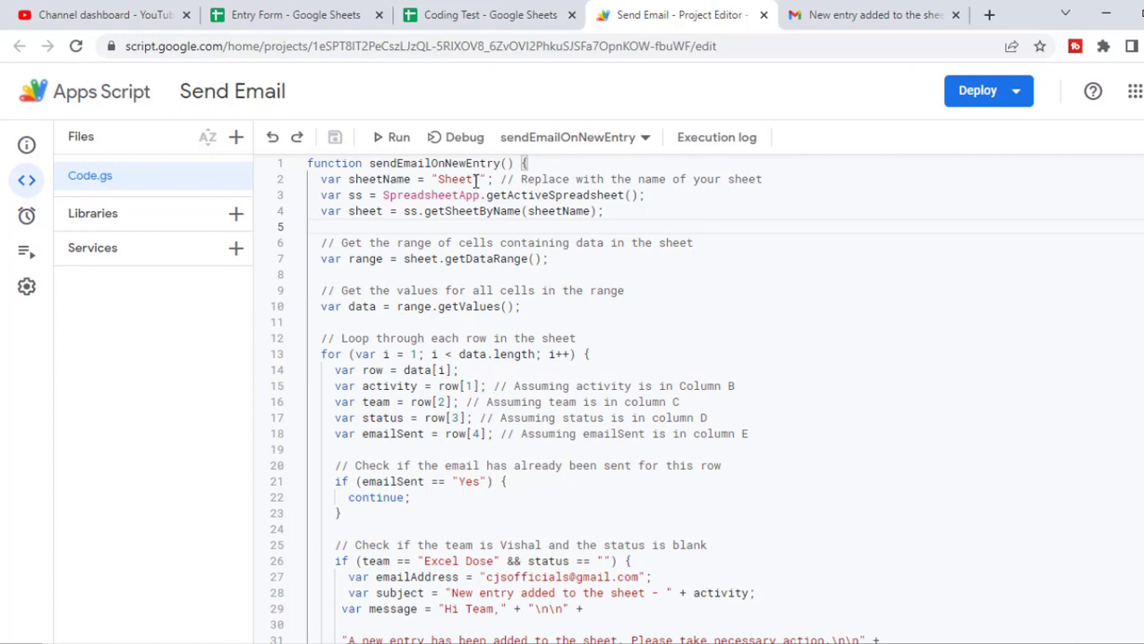
{"action": "left_click", "coordinate": [477, 179]}
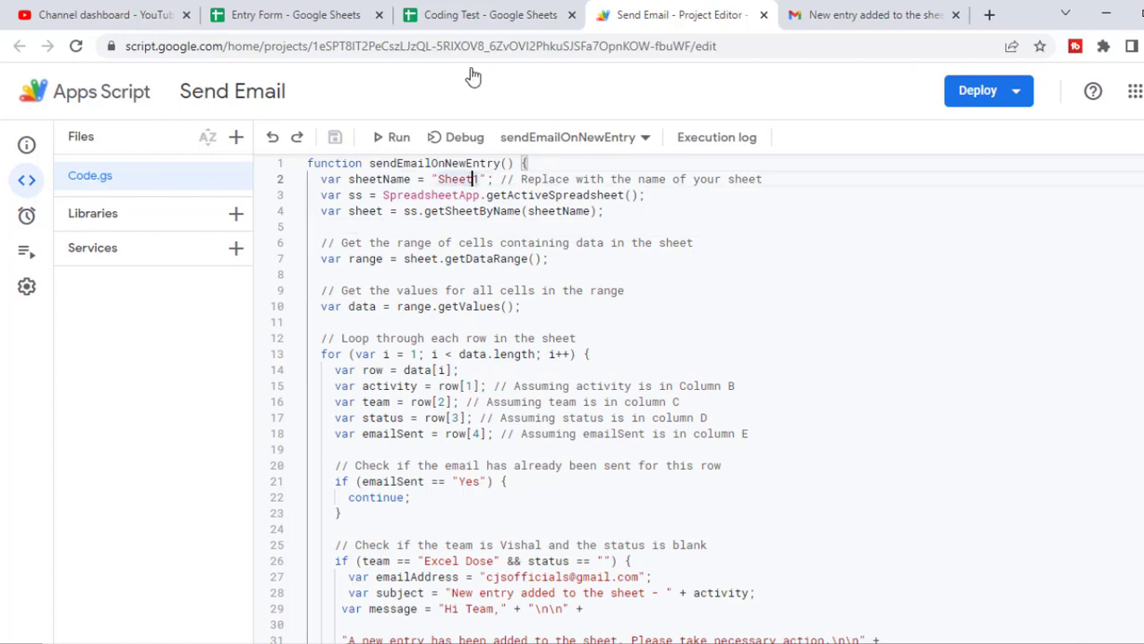
{"action": "left_click", "coordinate": [471, 9]}
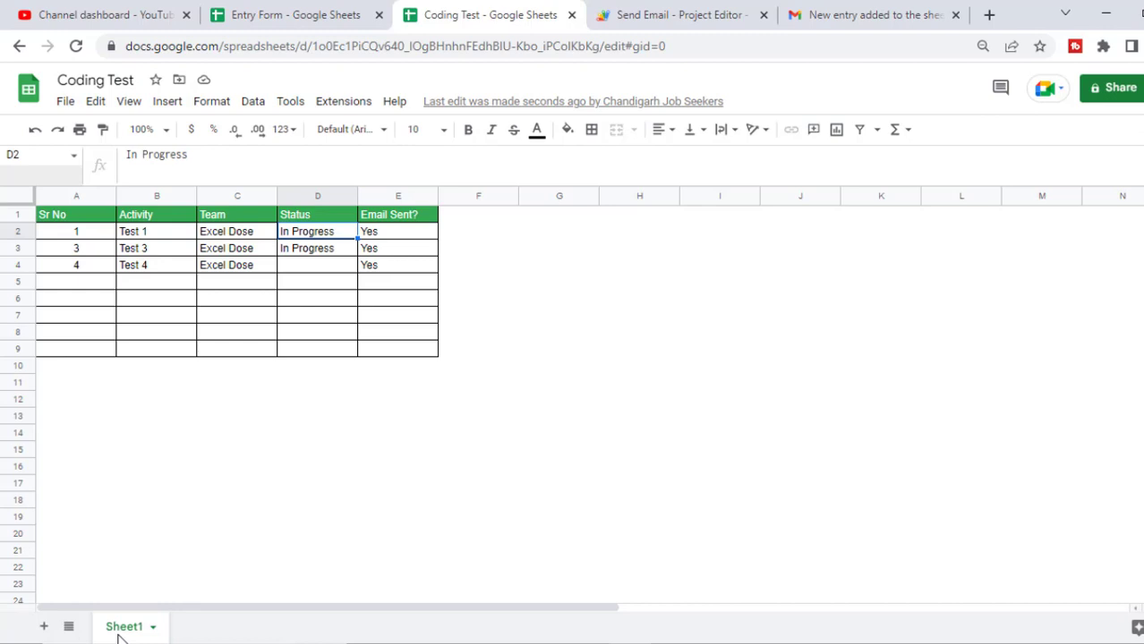
{"action": "left_click", "coordinate": [668, 11]}
{"action": "left_click_drag", "start_coordinate": [424, 386], "coordinate": [460, 418]}
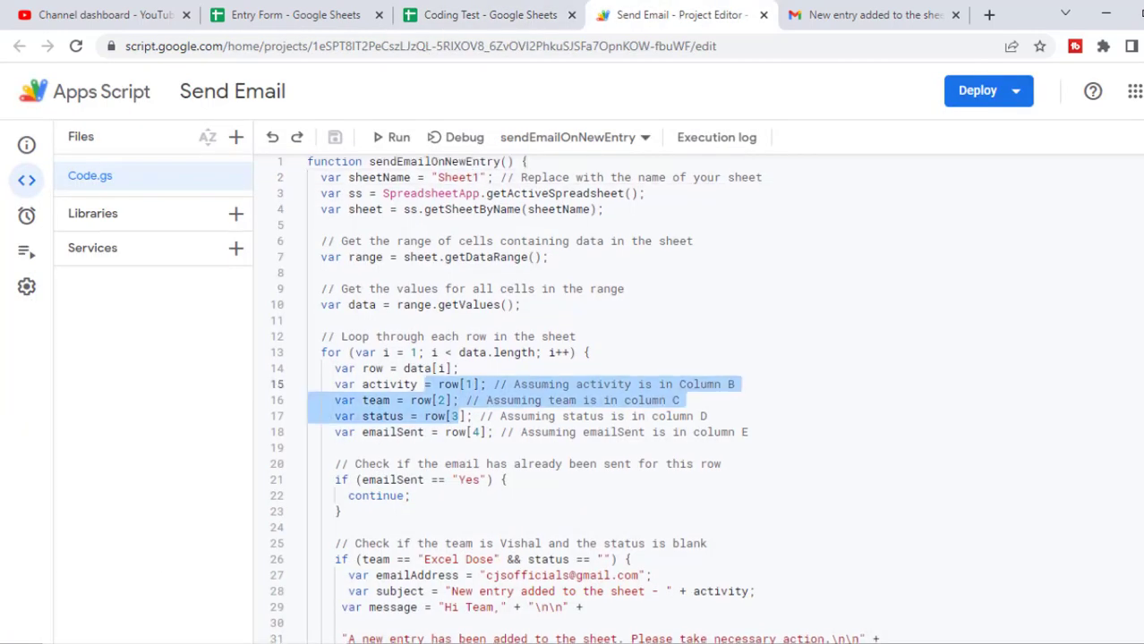
{"action": "scroll", "coordinate": [460, 418], "scroll_direction": "down", "scroll_amount": 3}
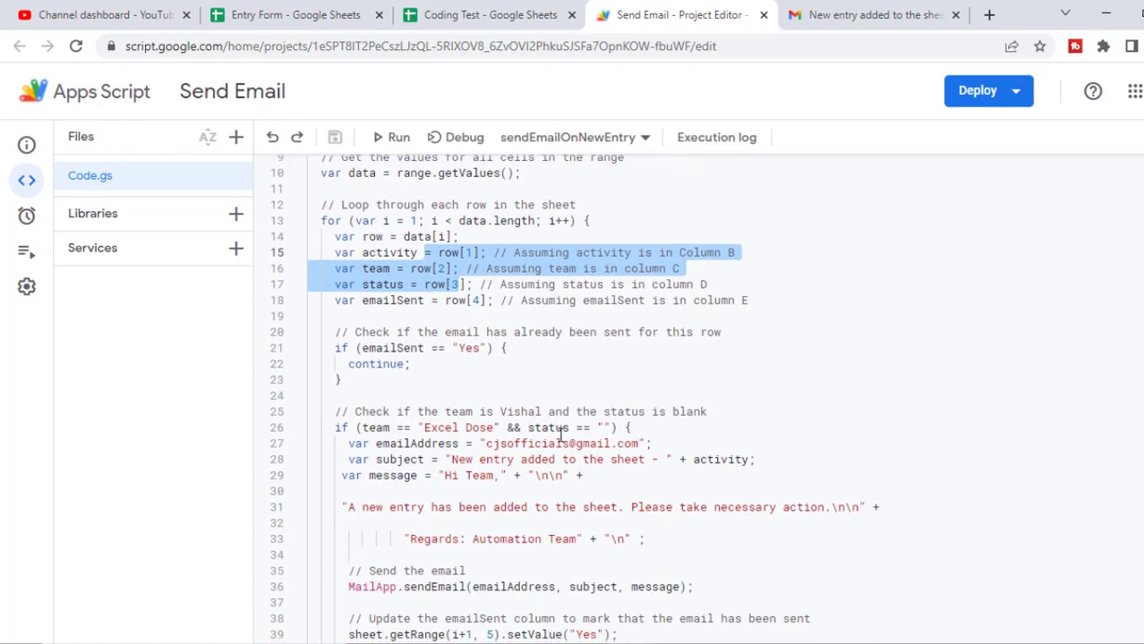
{"action": "left_click", "coordinate": [431, 9]}
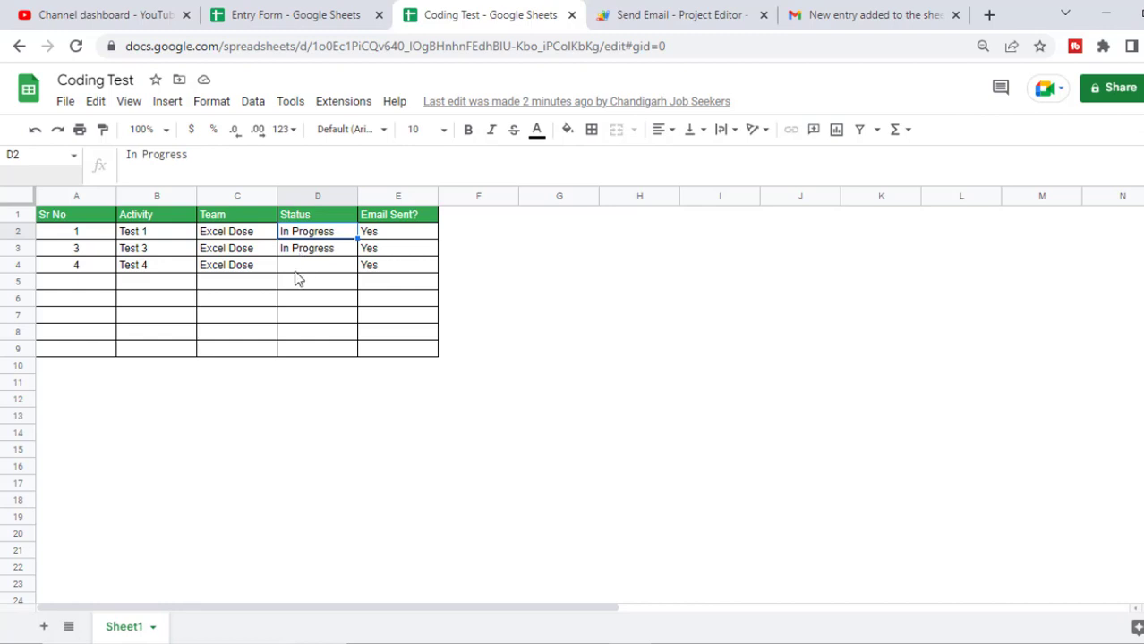
Scroll through the Send Email code's row loop and email-sending part
{"action": "left_click", "coordinate": [677, 13]}
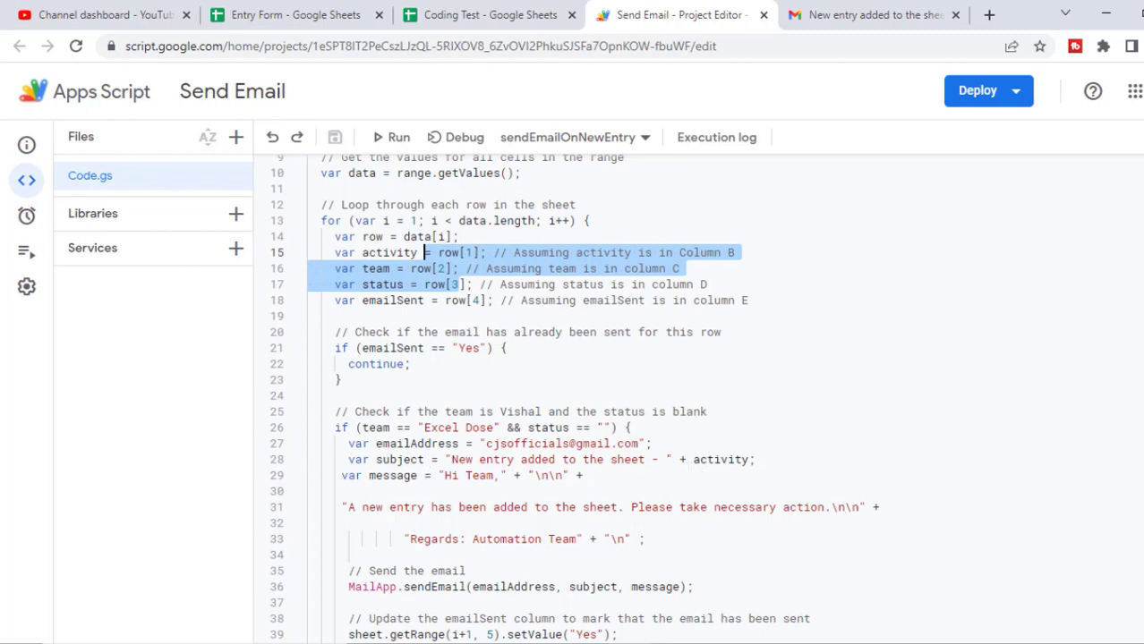
{"action": "scroll", "coordinate": [843, 517], "scroll_direction": "down", "scroll_amount": 1}
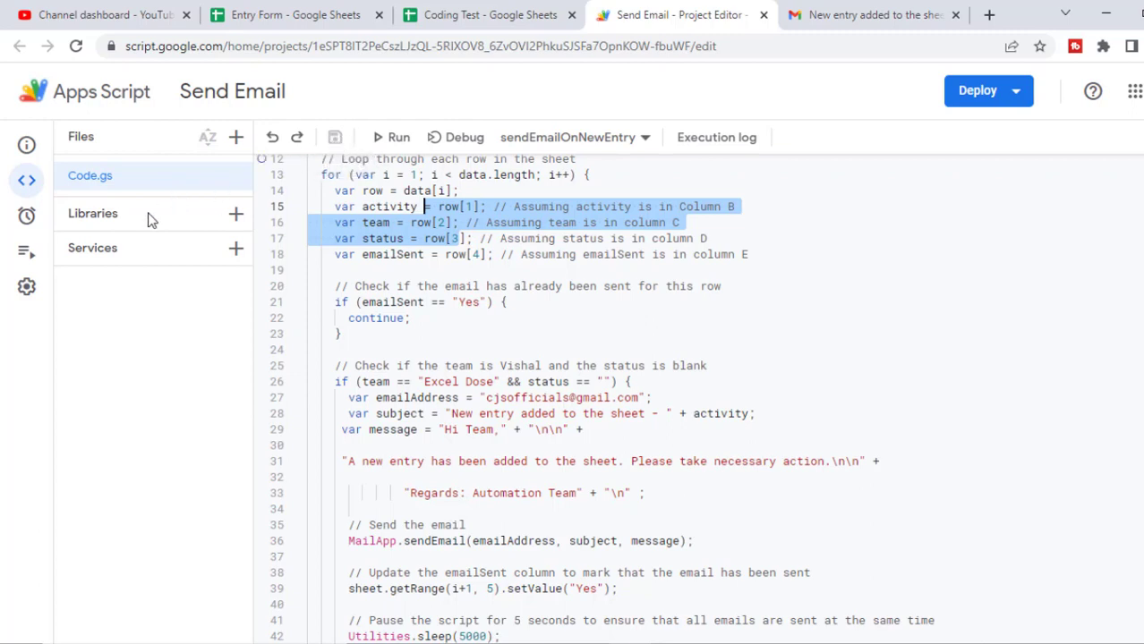
{"action": "mouse_move", "coordinate": [27, 215]}
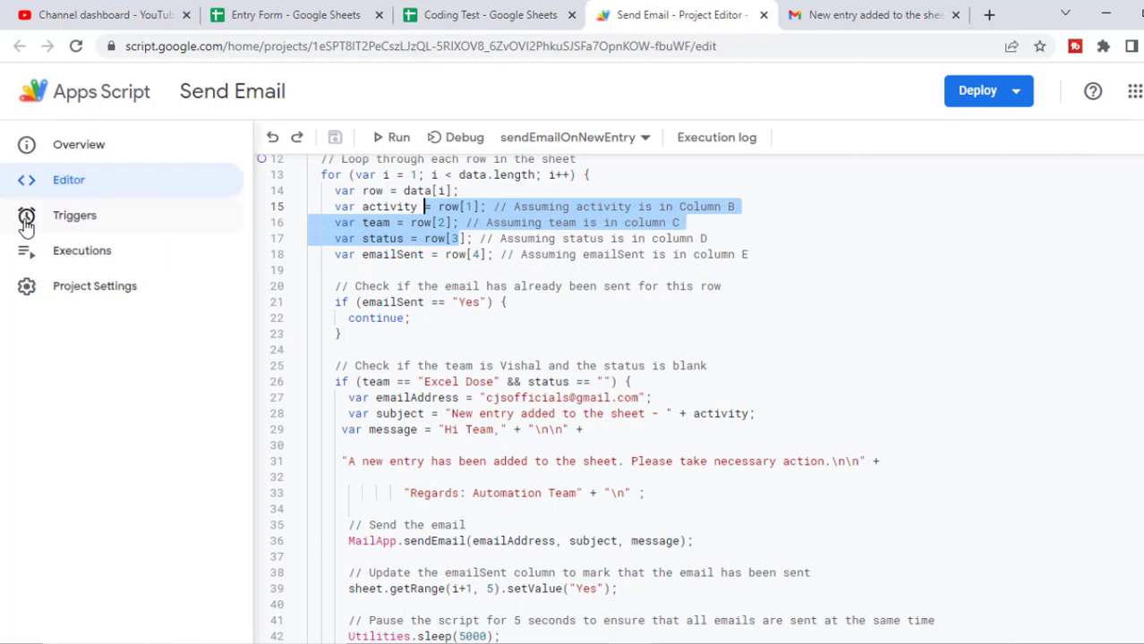
Edit the On change trigger that runs sendEmailOnNewEntry from the Triggers list
{"action": "left_click", "coordinate": [60, 222]}
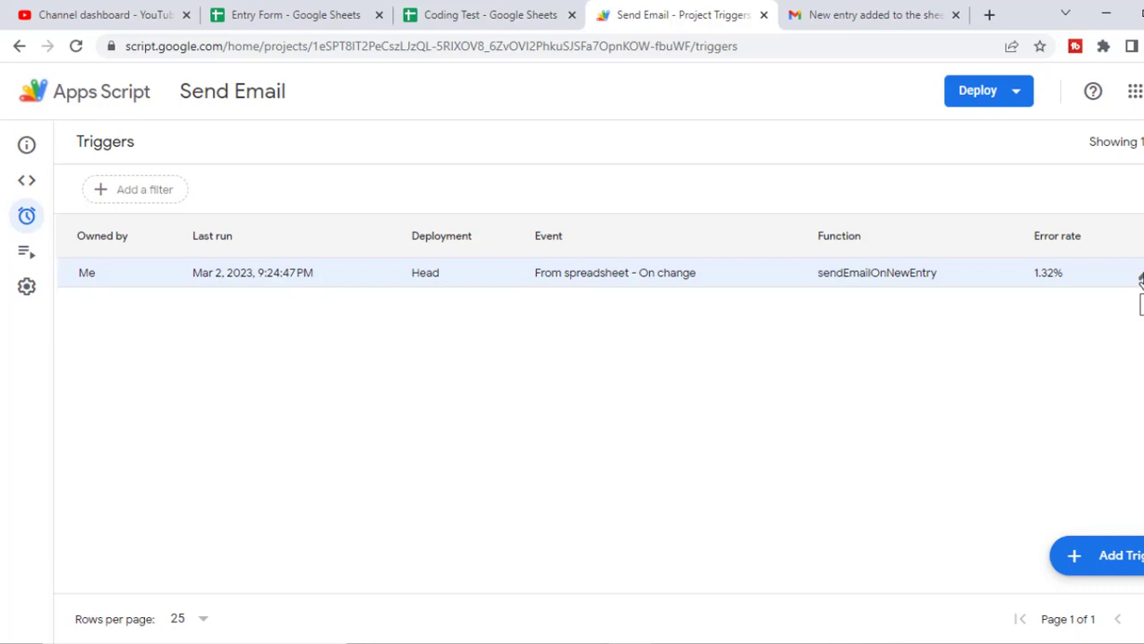
{"action": "left_click", "coordinate": [1140, 280]}
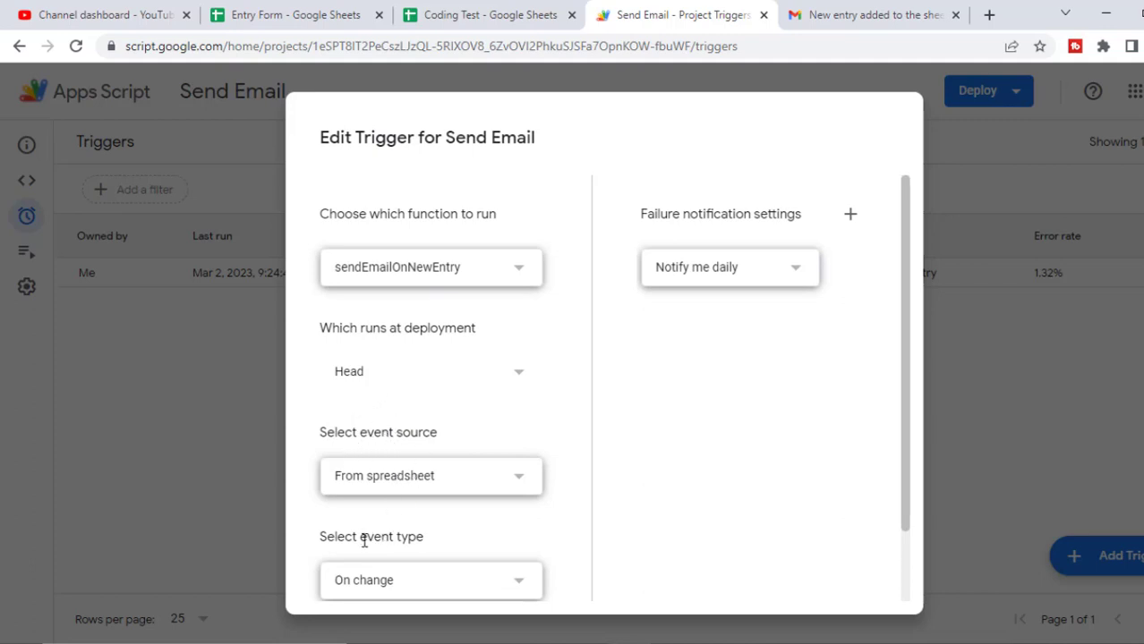
Keep the event type as On change and cancel the trigger settings without saving
{"action": "left_click", "coordinate": [375, 580]}
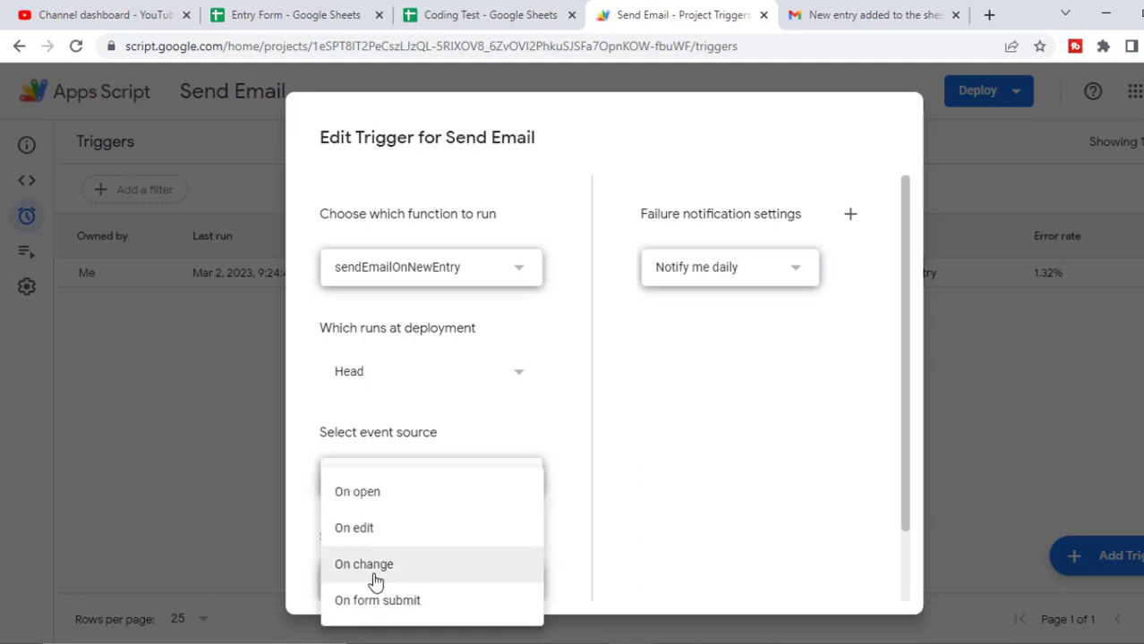
{"action": "left_click", "coordinate": [389, 572]}
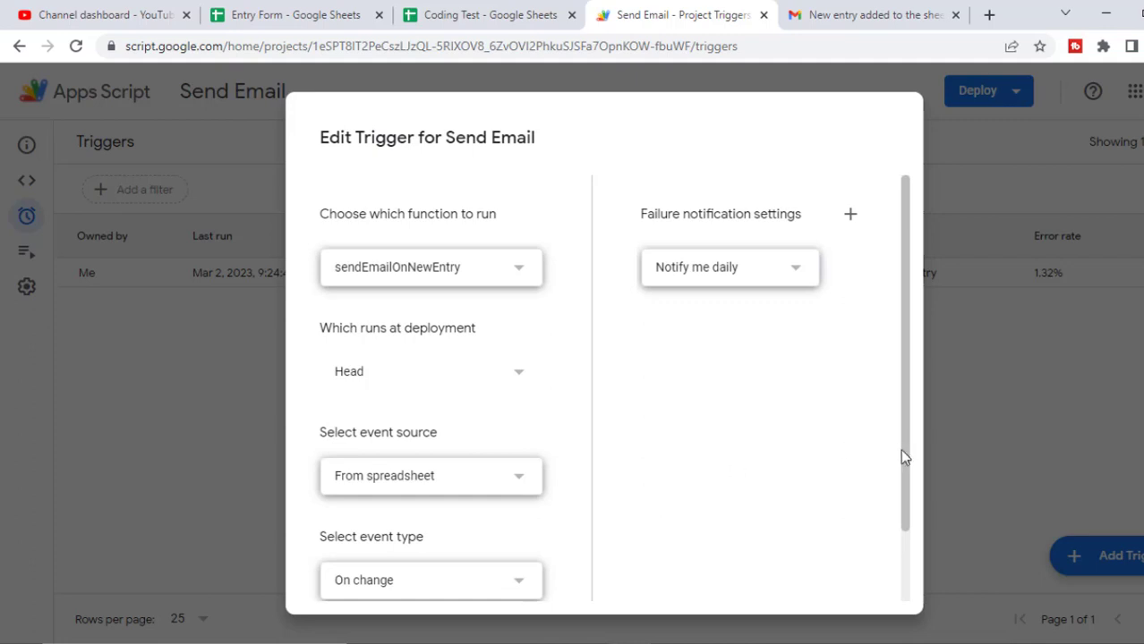
{"action": "left_click_drag", "start_coordinate": [900, 449], "coordinate": [916, 561]}
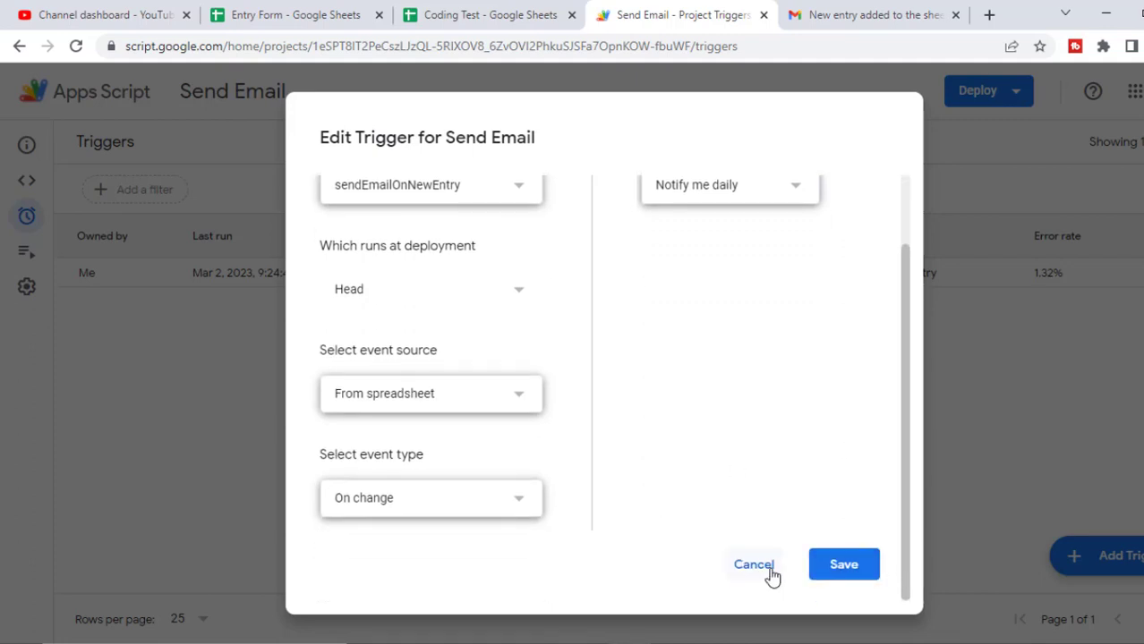
{"action": "left_click", "coordinate": [772, 574]}
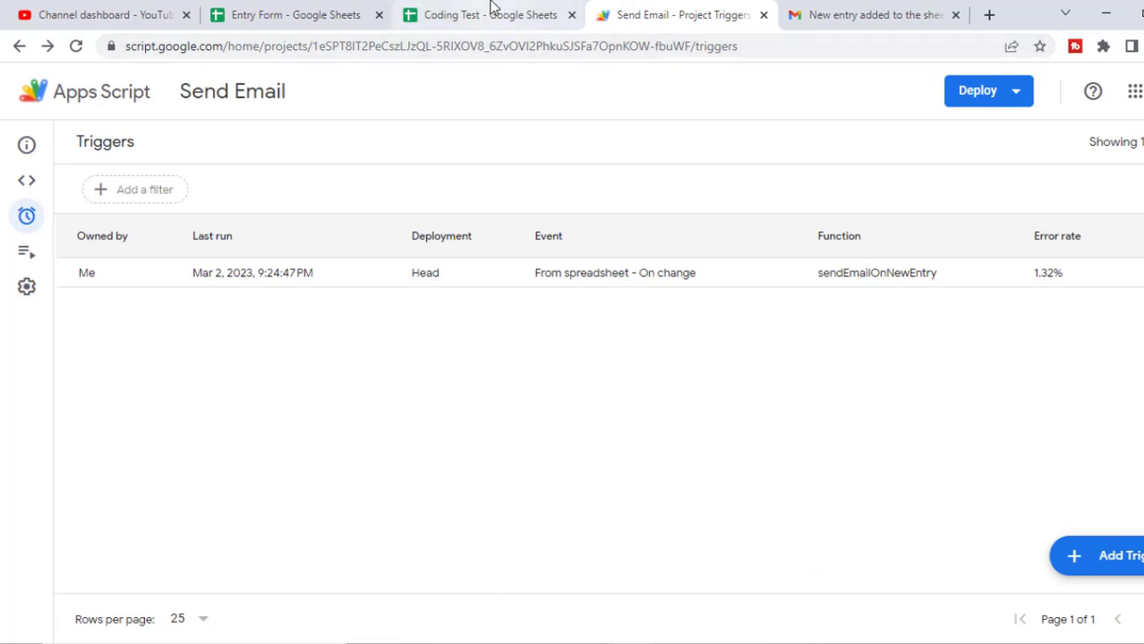